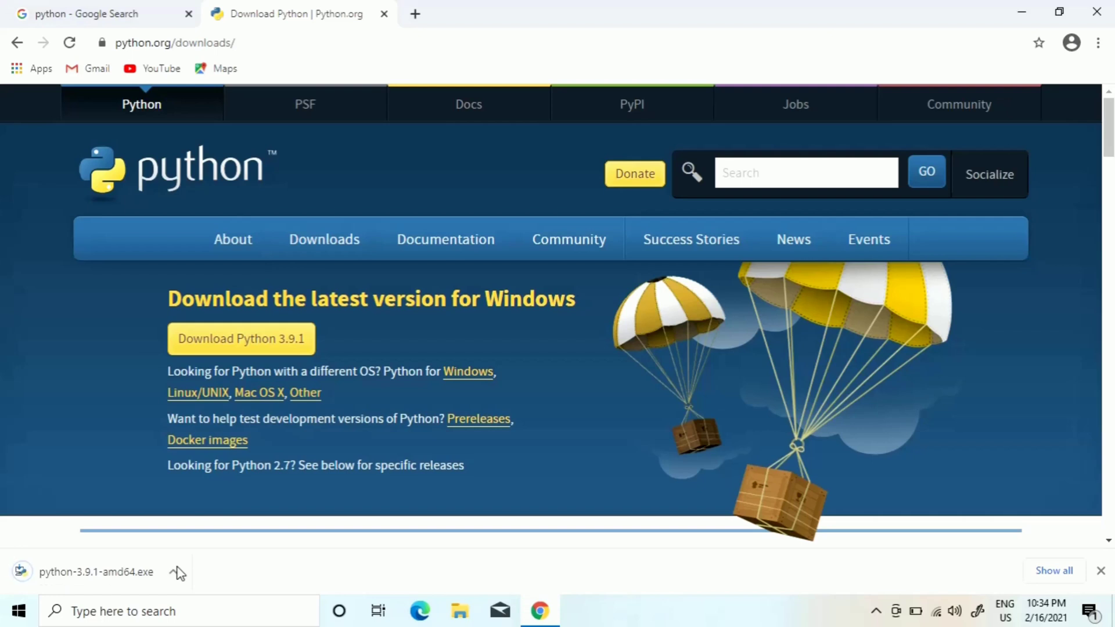
- Launch the downloaded python-3.9.1-amd64.exe and start the default installation with Python 3.9 added to PATH
{"action": "left_click", "coordinate": [141, 573]}
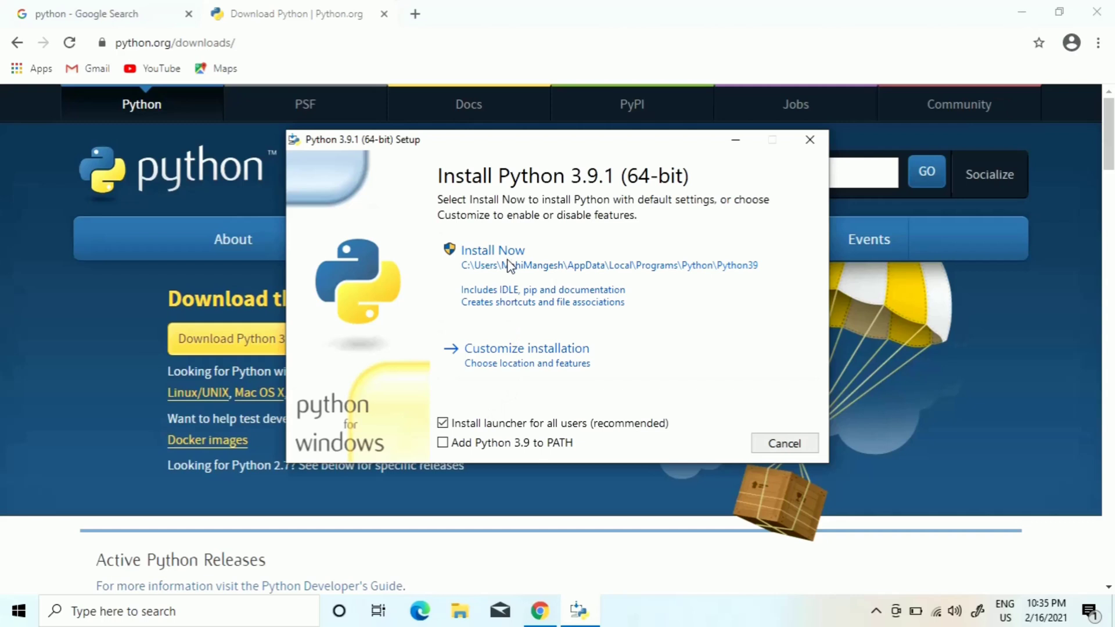
{"action": "left_click", "coordinate": [442, 444]}
{"action": "left_click", "coordinate": [510, 266]}
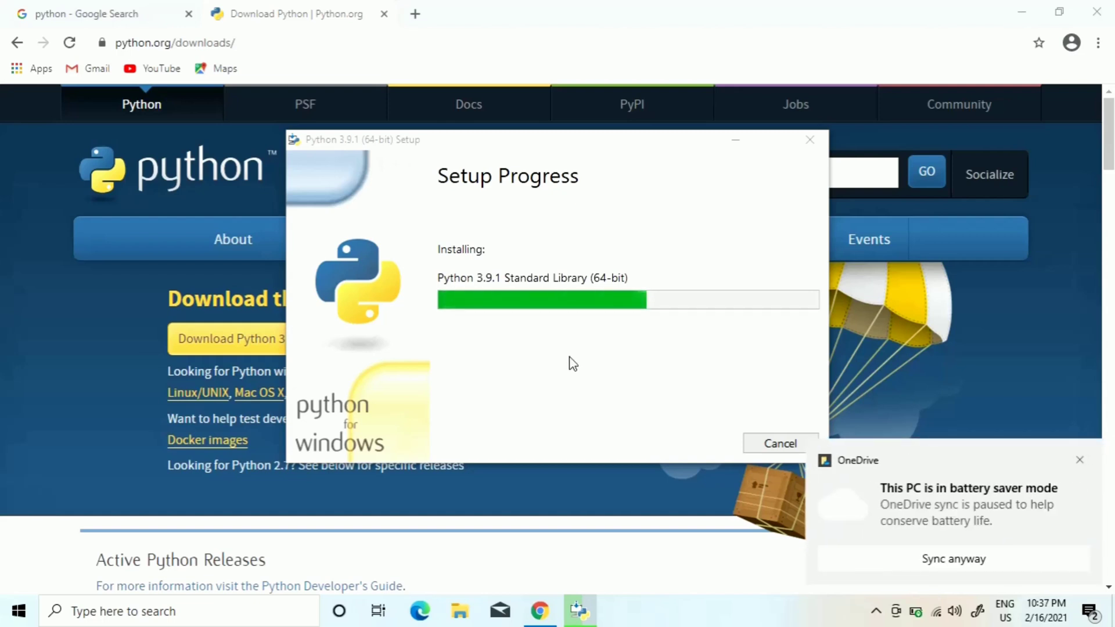
- Dismiss the two OneDrive notifications while Python installs, and close the setup window once it finishes
{"action": "left_click", "coordinate": [1080, 461]}
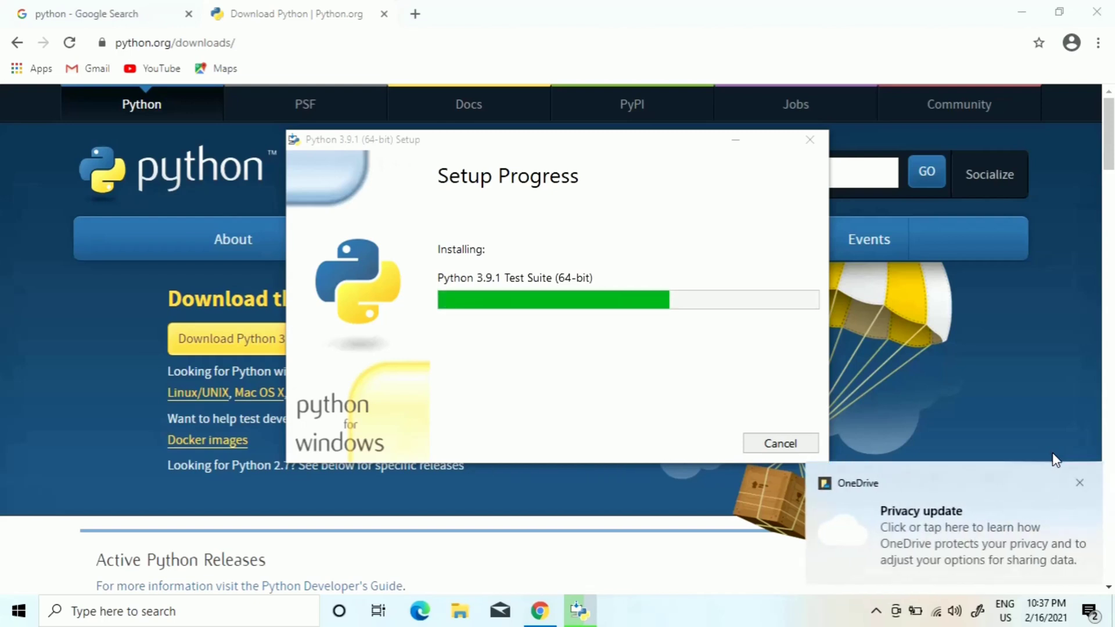
{"action": "left_click", "coordinate": [1080, 483]}
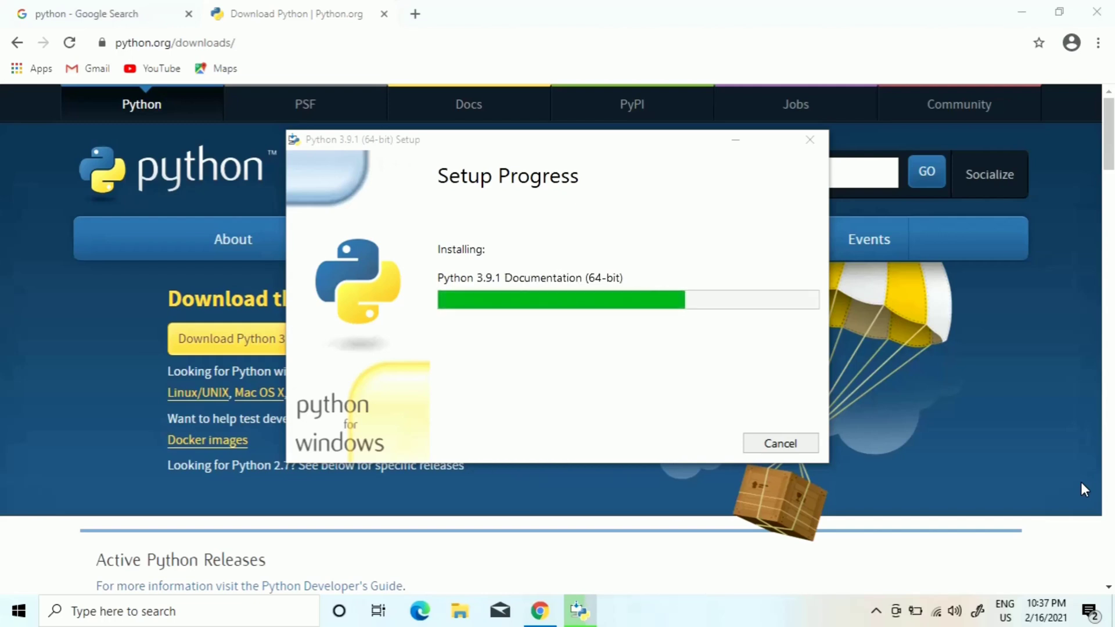
{"action": "left_click", "coordinate": [878, 614]}
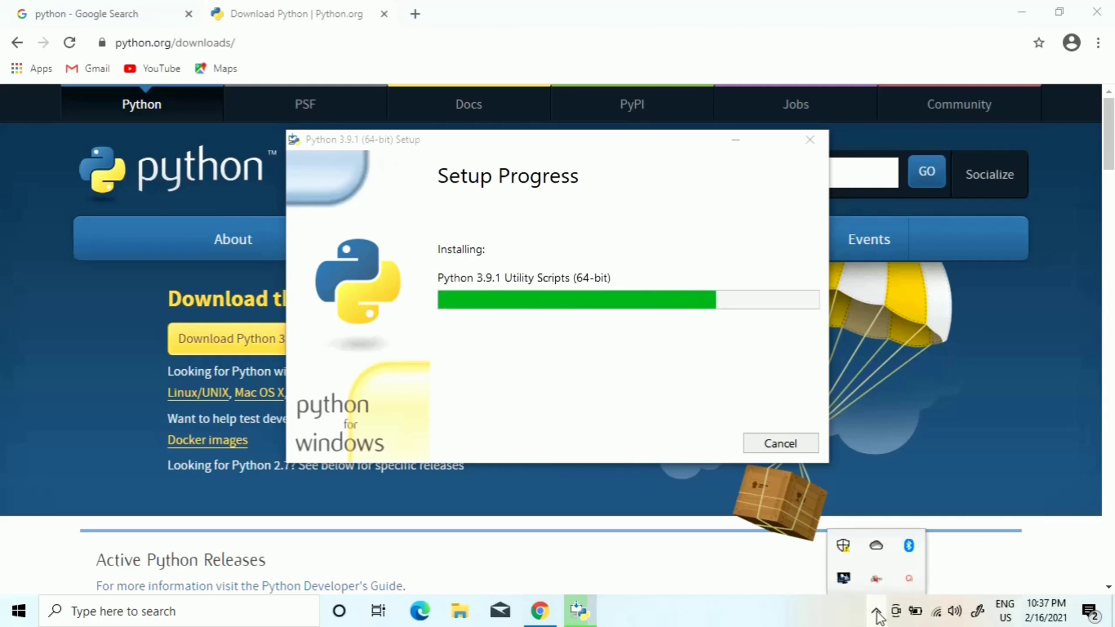
{"action": "left_click", "coordinate": [840, 621]}
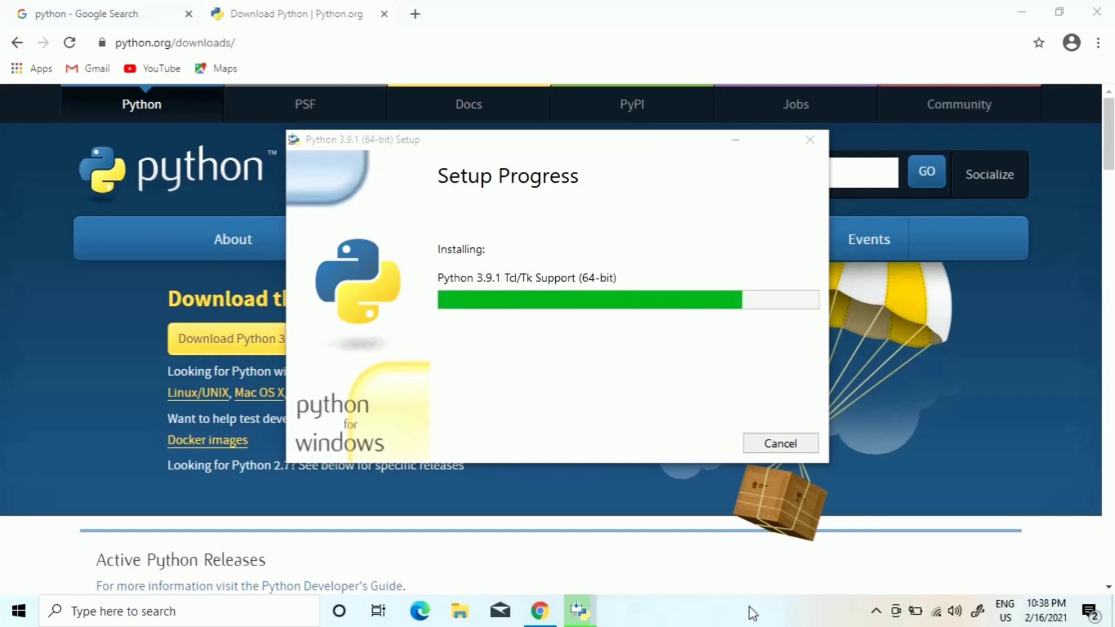
{"action": "left_click", "coordinate": [878, 613]}
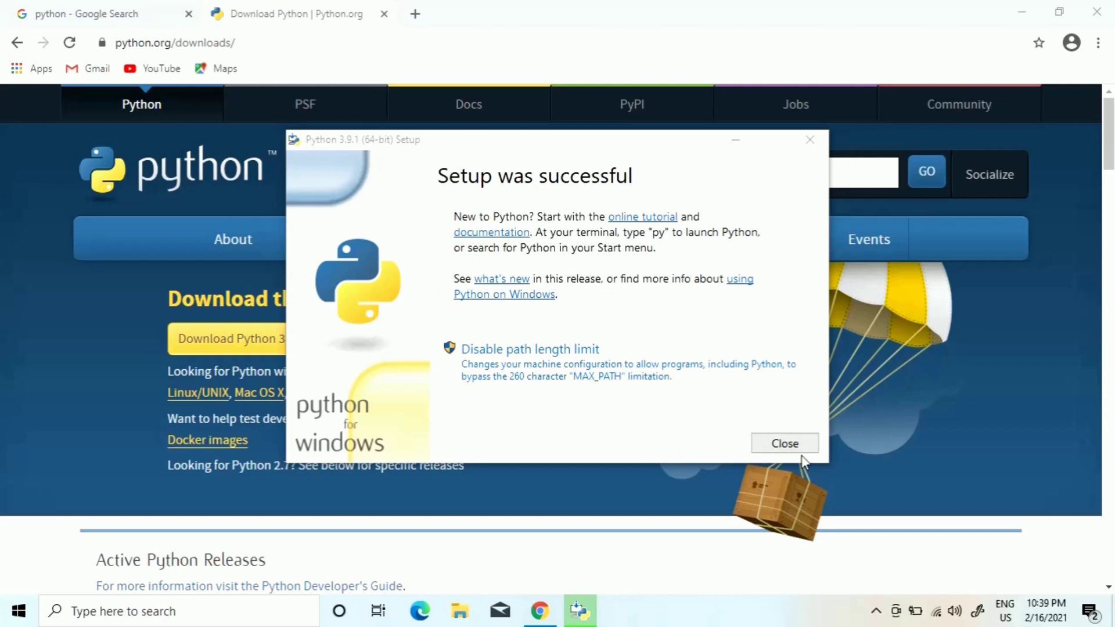
{"action": "left_click", "coordinate": [786, 444]}
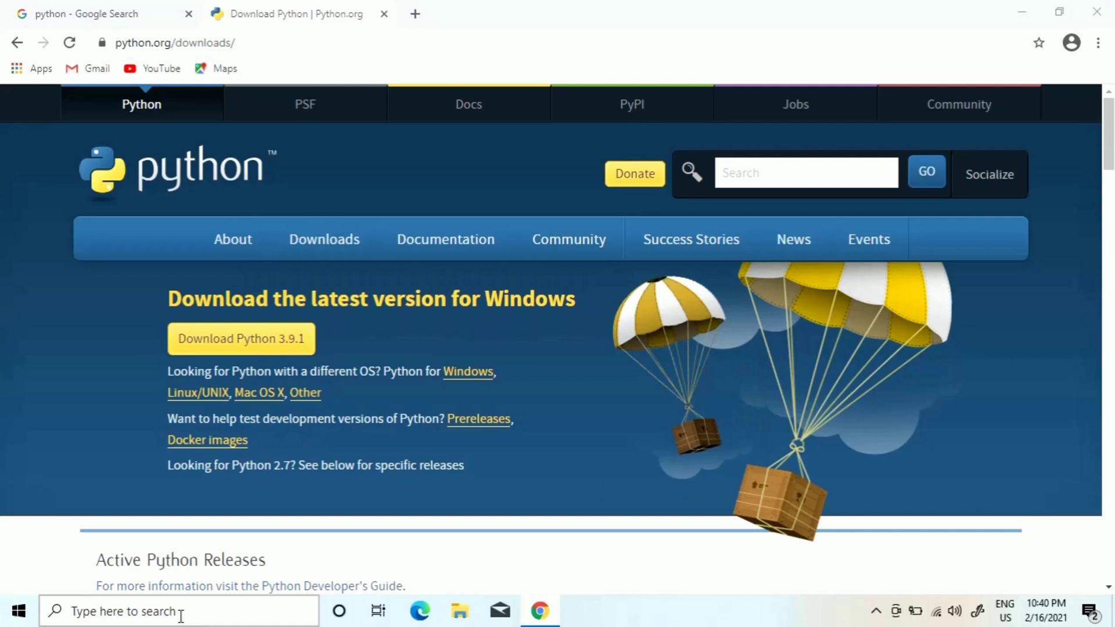
- Search Windows for "varia" and open the Environment Variables dialog through the system environment variables settings
{"action": "left_click", "coordinate": [181, 615]}
{"action": "type", "text": "varia"}
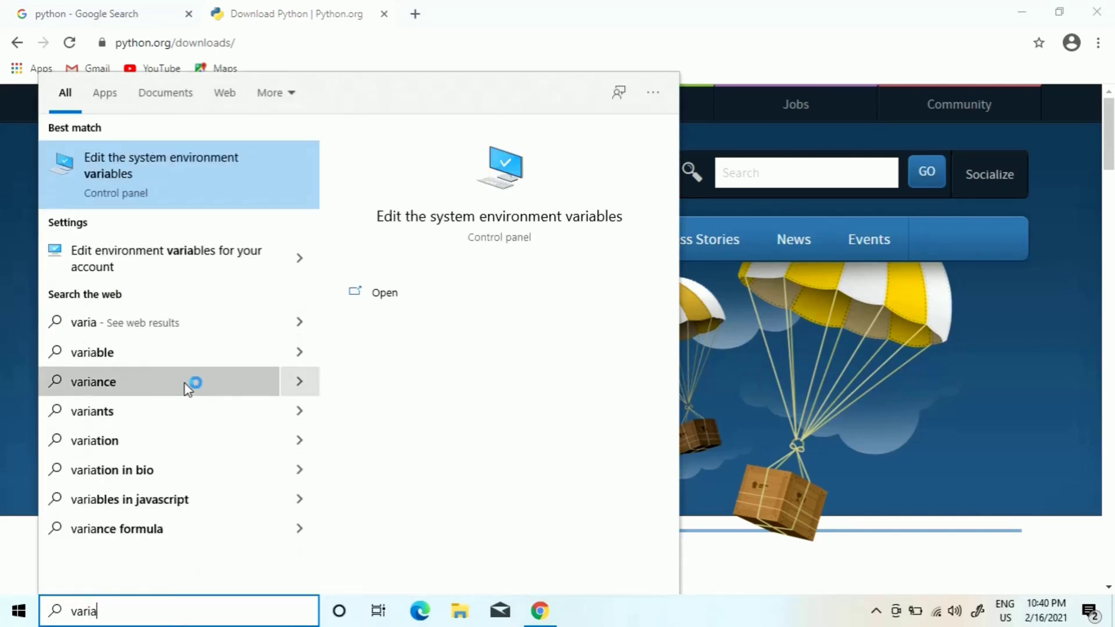
{"action": "left_click", "coordinate": [202, 184]}
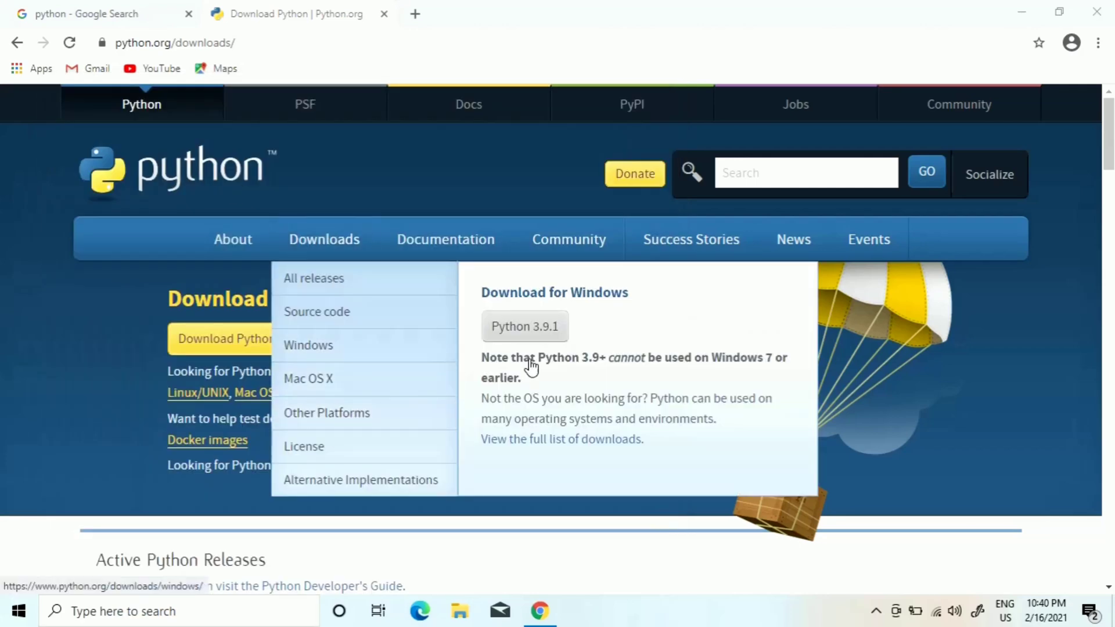
{"action": "left_click", "coordinate": [423, 448]}
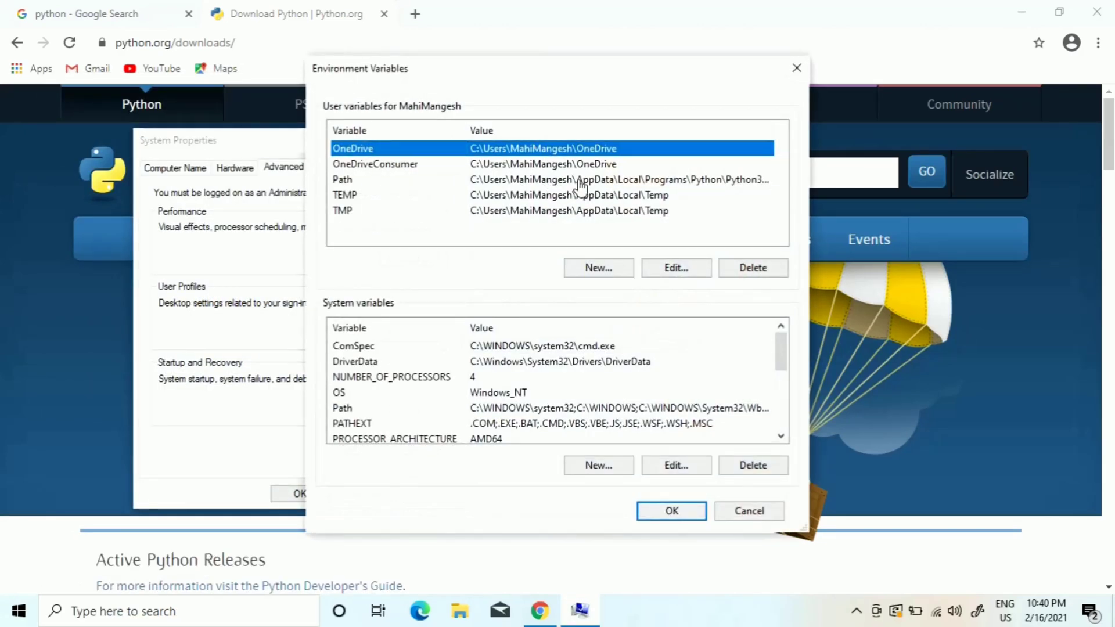
- Review the entries of the user Path variable and of the system Path variable without changing them
{"action": "left_click", "coordinate": [671, 181]}
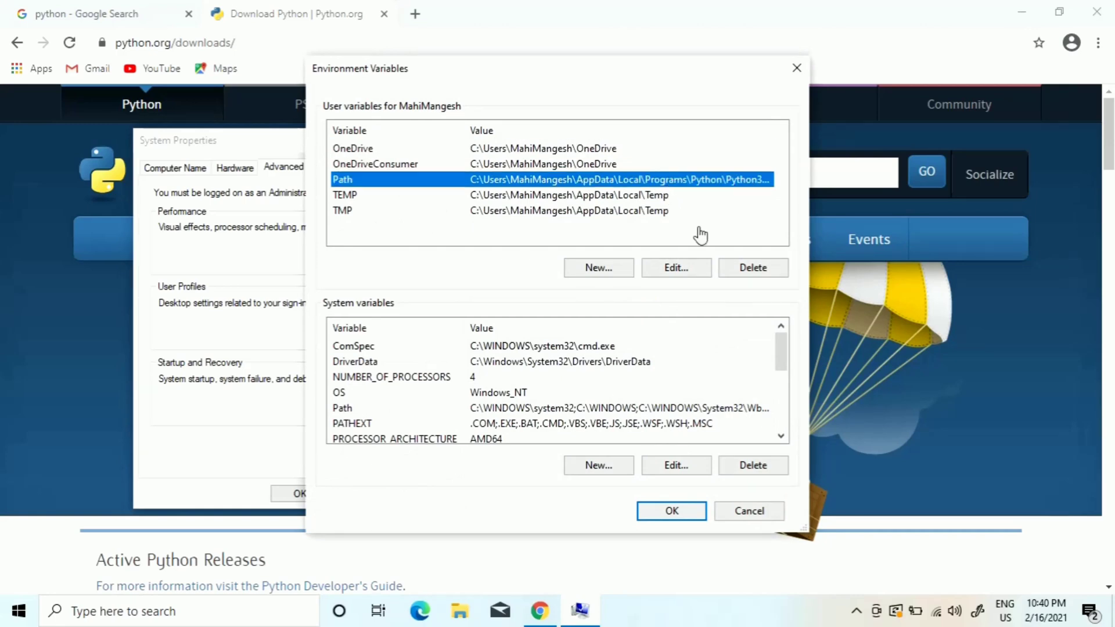
{"action": "left_click", "coordinate": [680, 271]}
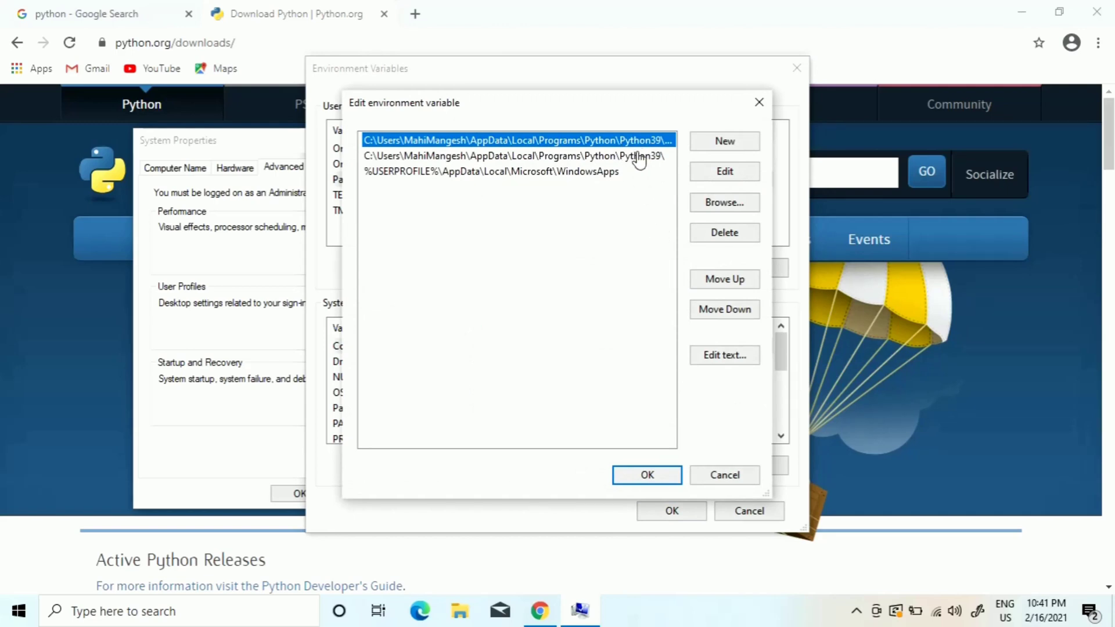
{"action": "left_click", "coordinate": [712, 478]}
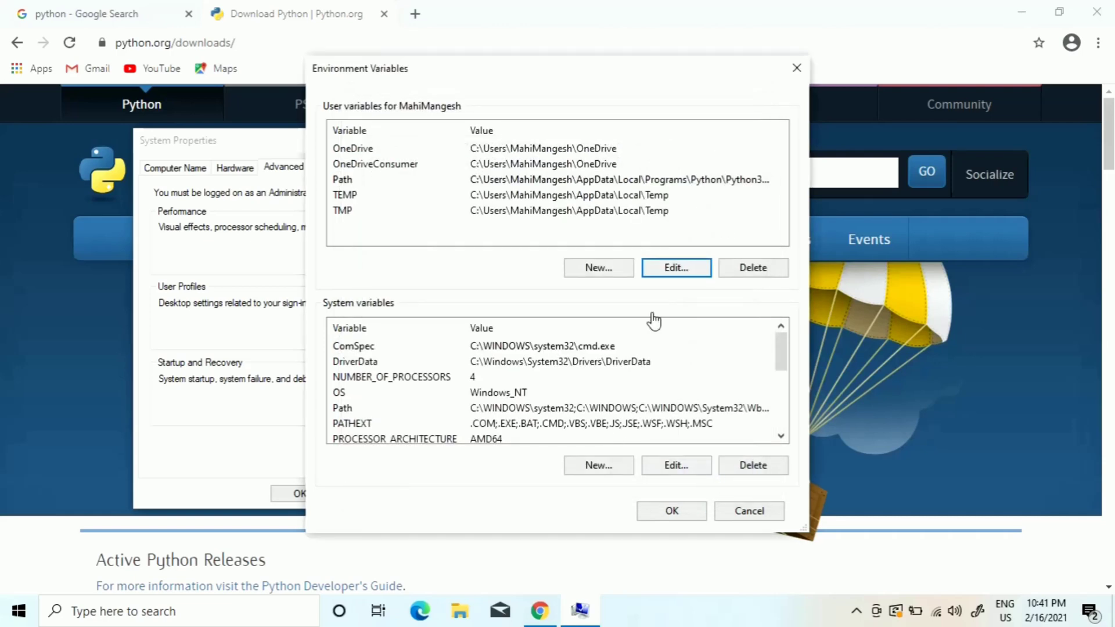
{"action": "left_click", "coordinate": [498, 411]}
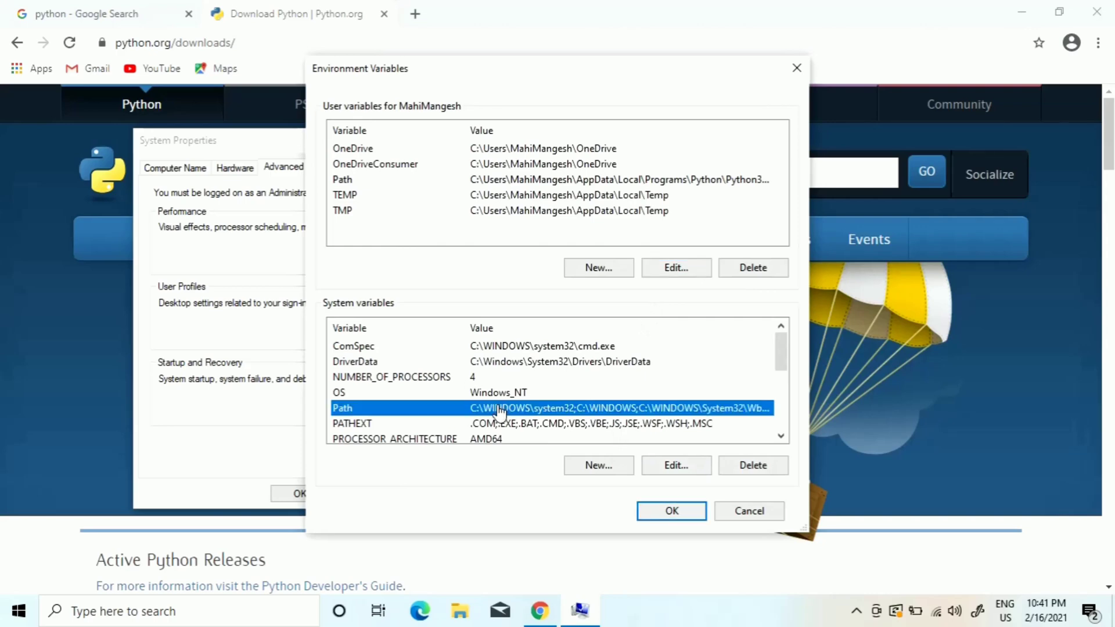
{"action": "left_click", "coordinate": [672, 465]}
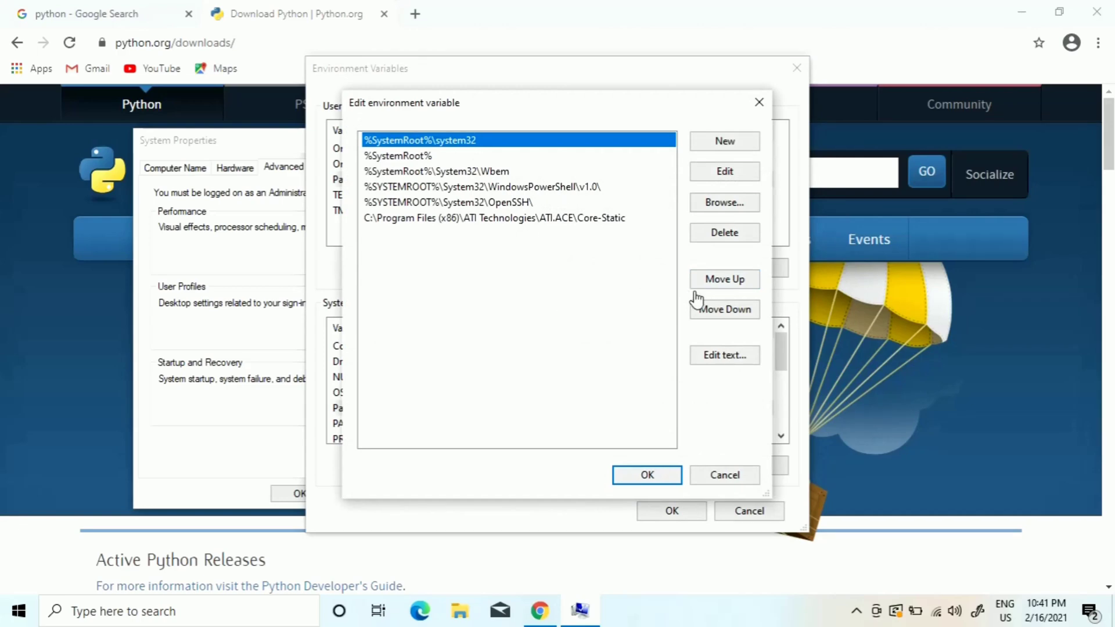
{"action": "left_click", "coordinate": [720, 480]}
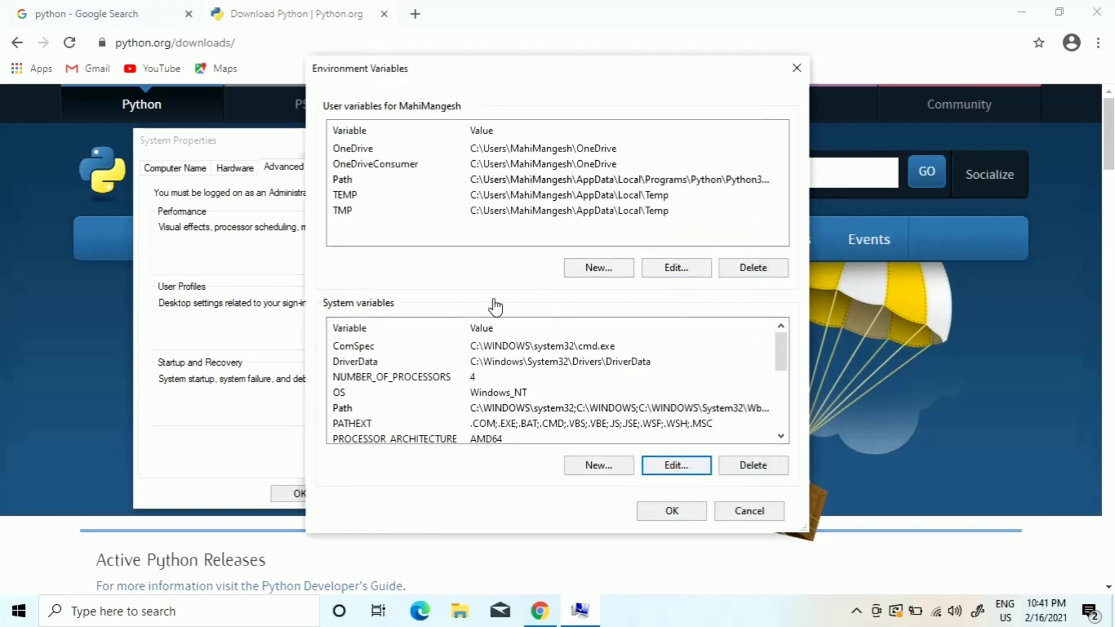
- Check the full Python39 Scripts entry in the user Path variable, then cancel out of all the system dialogs
{"action": "double_click", "coordinate": [517, 181]}
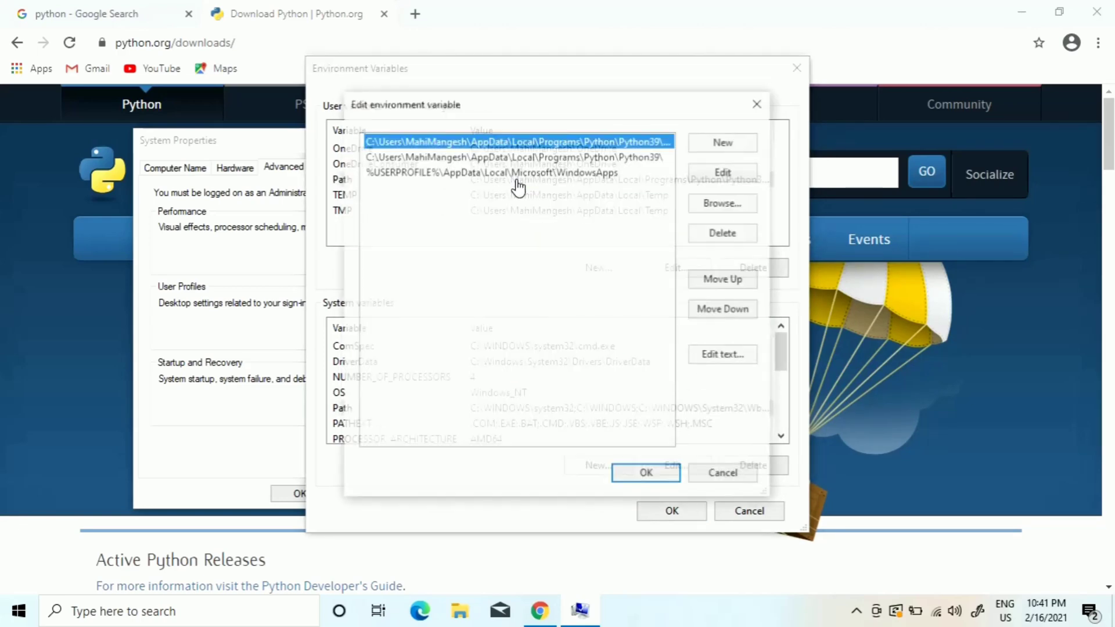
{"action": "double_click", "coordinate": [653, 144]}
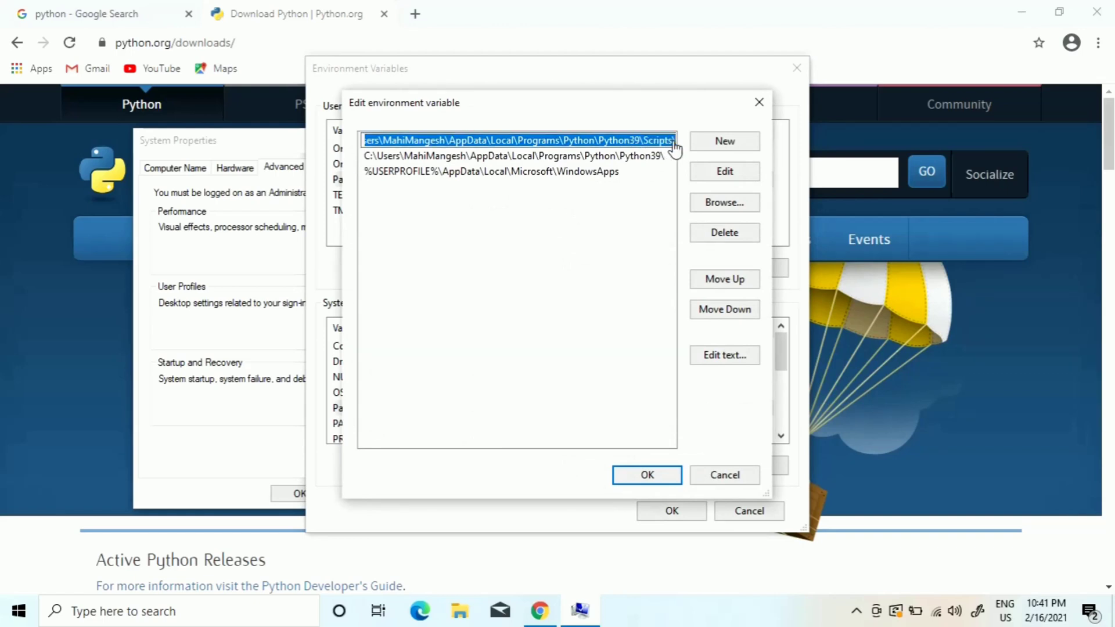
{"action": "left_click", "coordinate": [671, 144]}
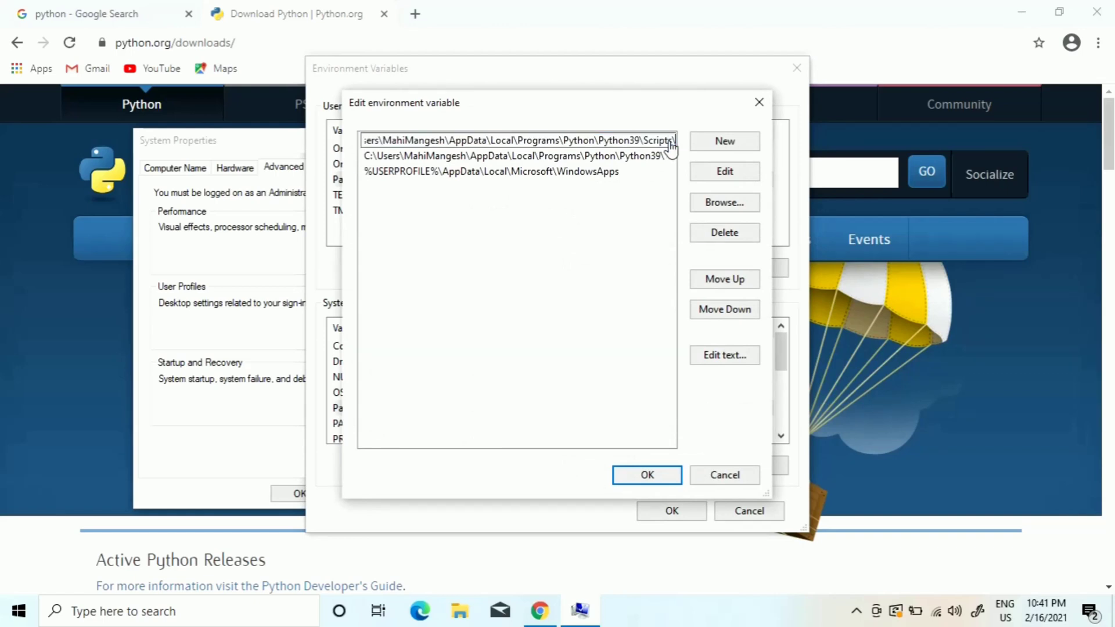
{"action": "left_click", "coordinate": [724, 475]}
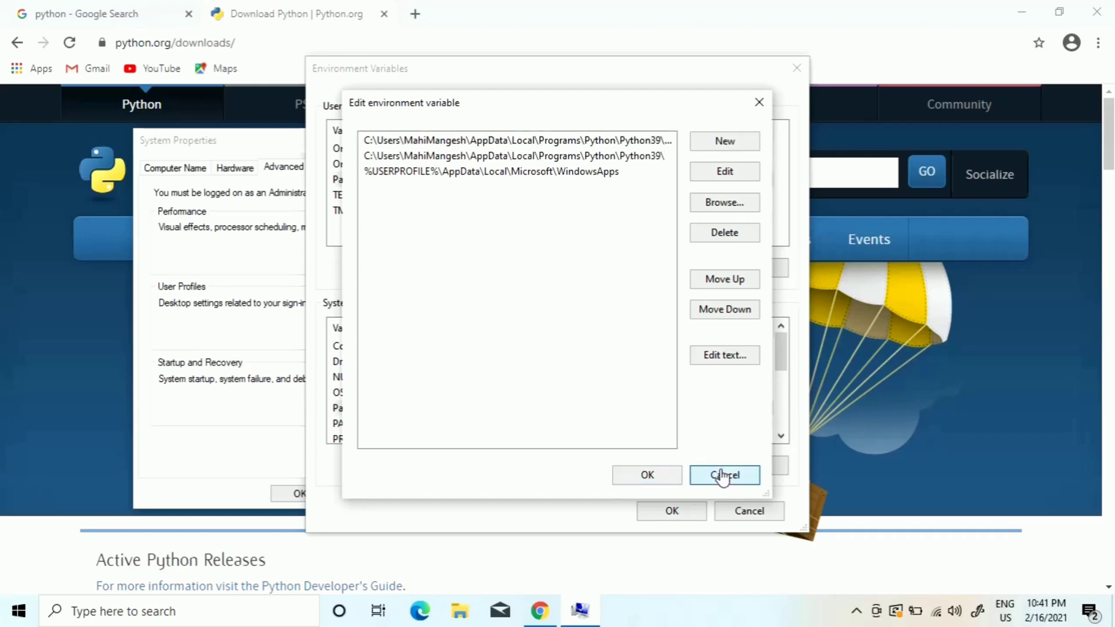
{"action": "left_click", "coordinate": [736, 510]}
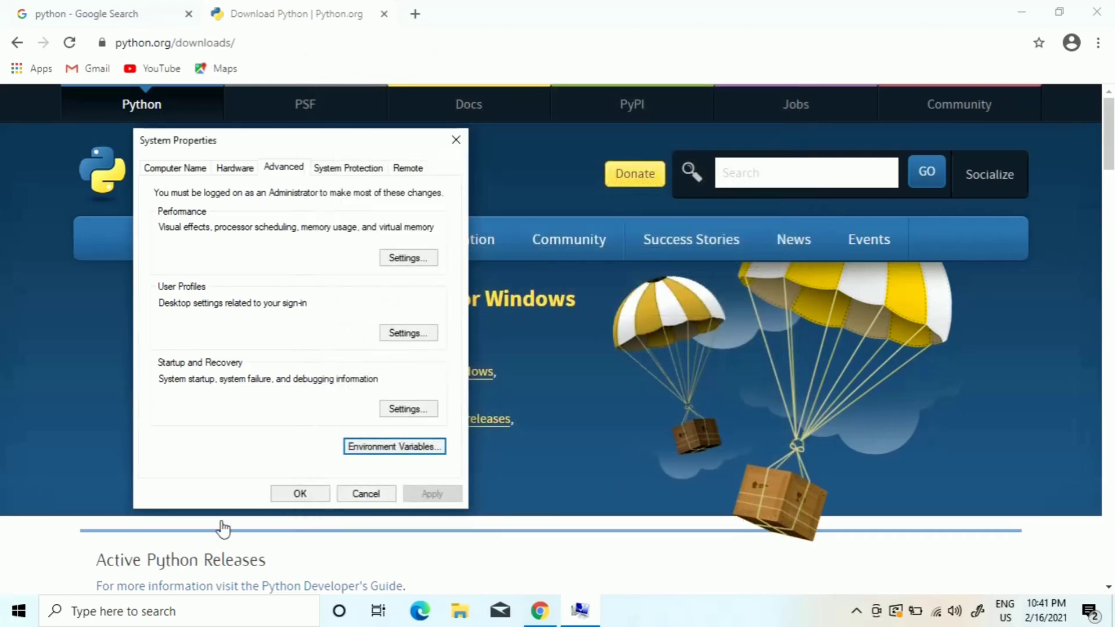
{"action": "left_click", "coordinate": [348, 495]}
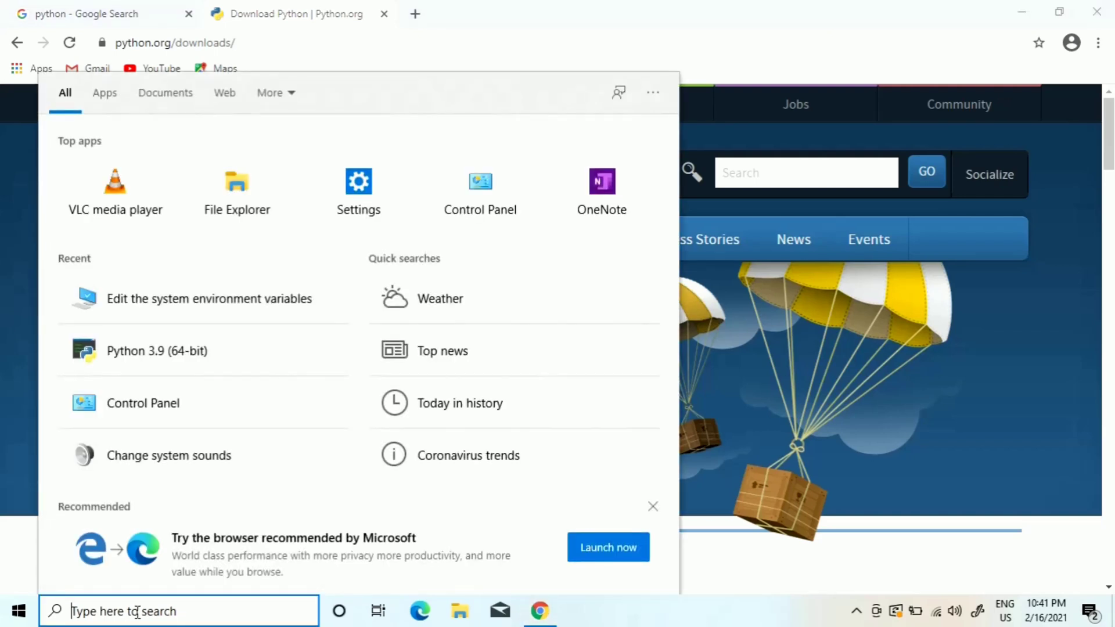
- Search Windows for "python", open IDLE (Python 3.9 64-bit) and run print("Hello") in its shell
{"action": "type", "text": "python"}
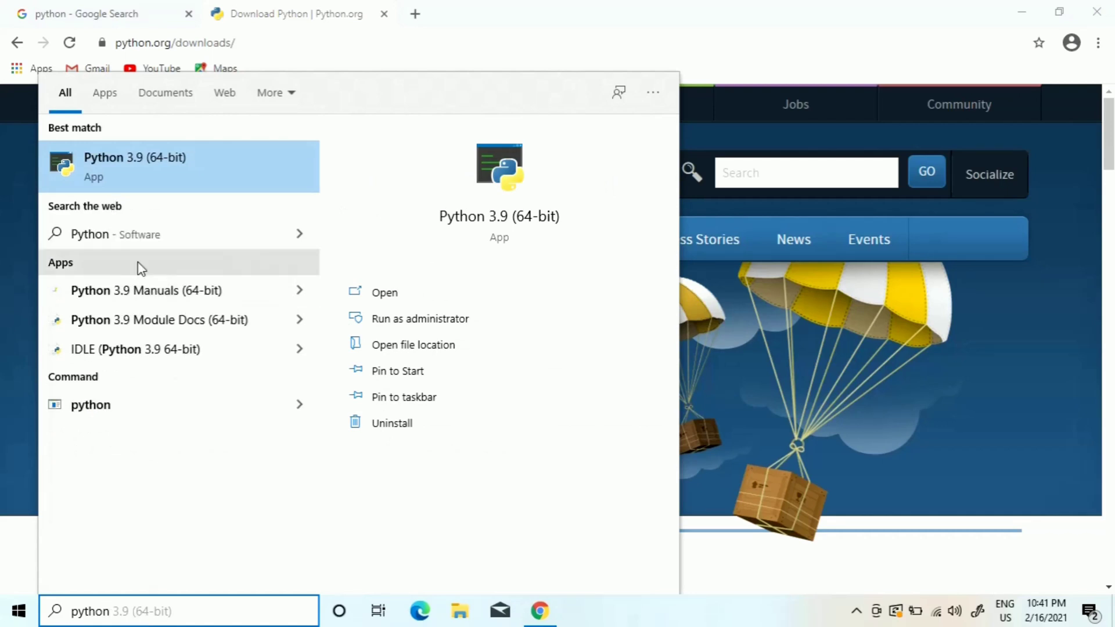
{"action": "left_click", "coordinate": [142, 347]}
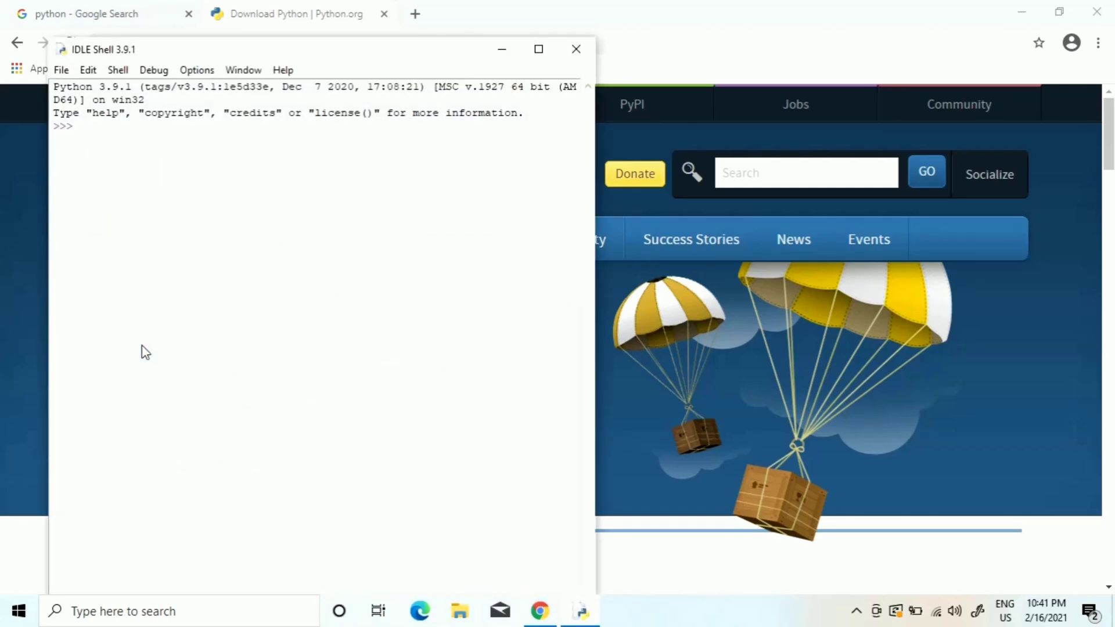
{"action": "type", "text": "print"}
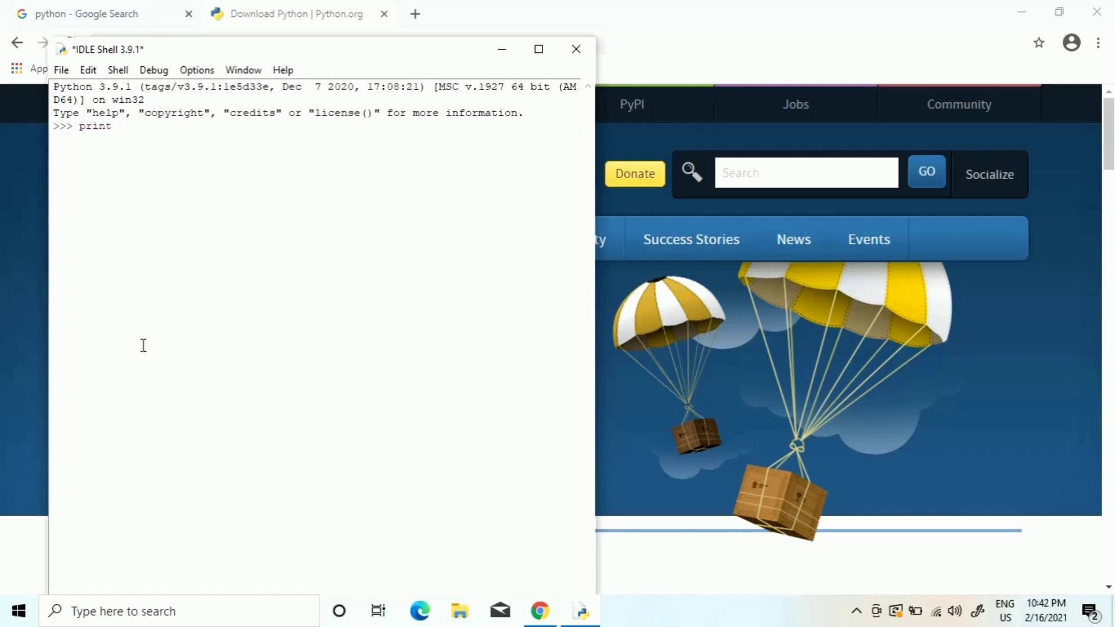
{"action": "type", "text": "("}
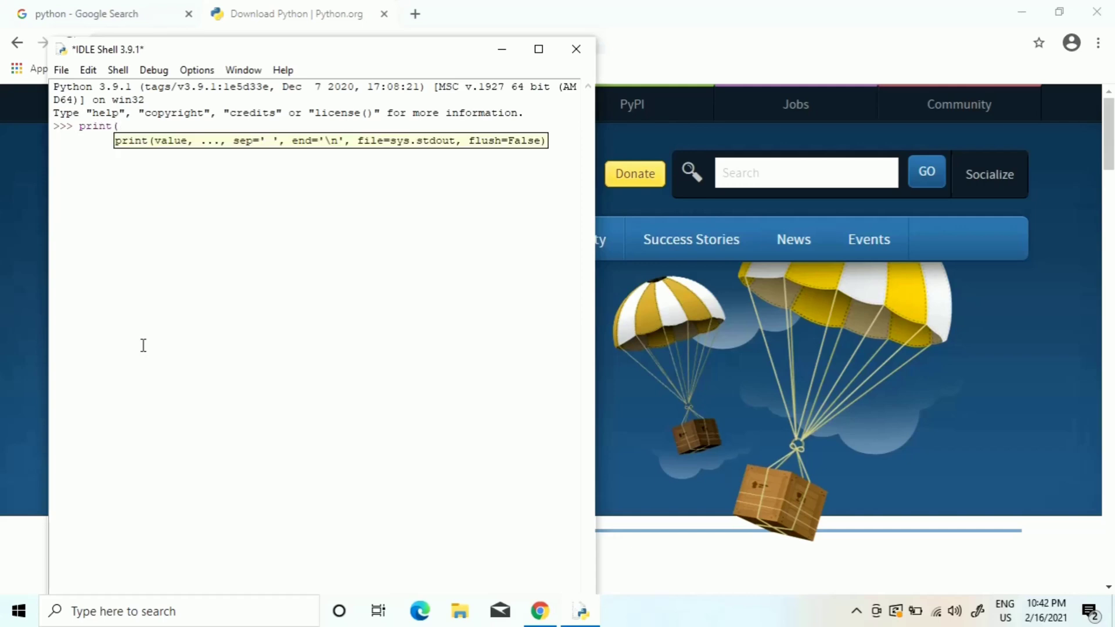
{"action": "type", "text": "\"\")"}
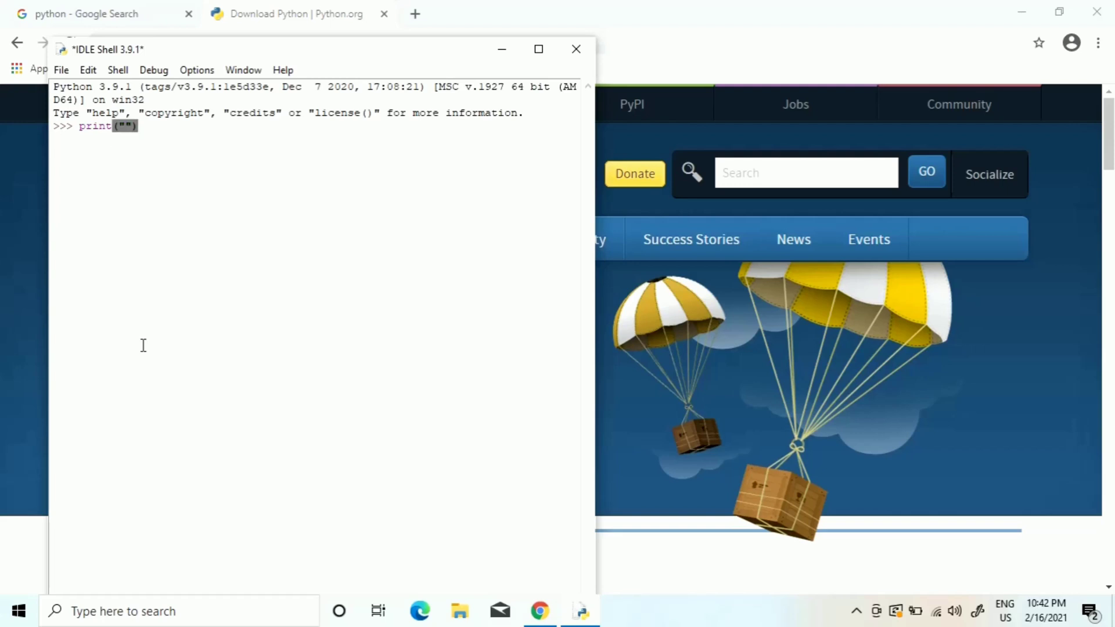
{"action": "key", "text": "Left"}
{"action": "type", "text": "Hello"}
{"action": "key", "text": "Return"}
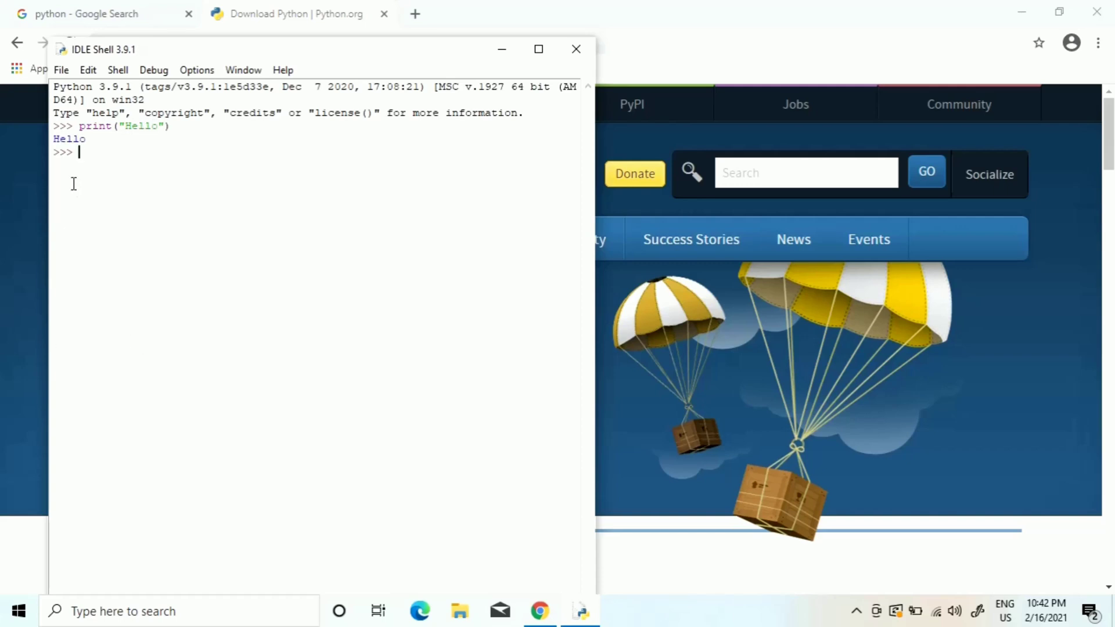
{"action": "left_click_drag", "start_coordinate": [86, 138], "coordinate": [55, 137]}
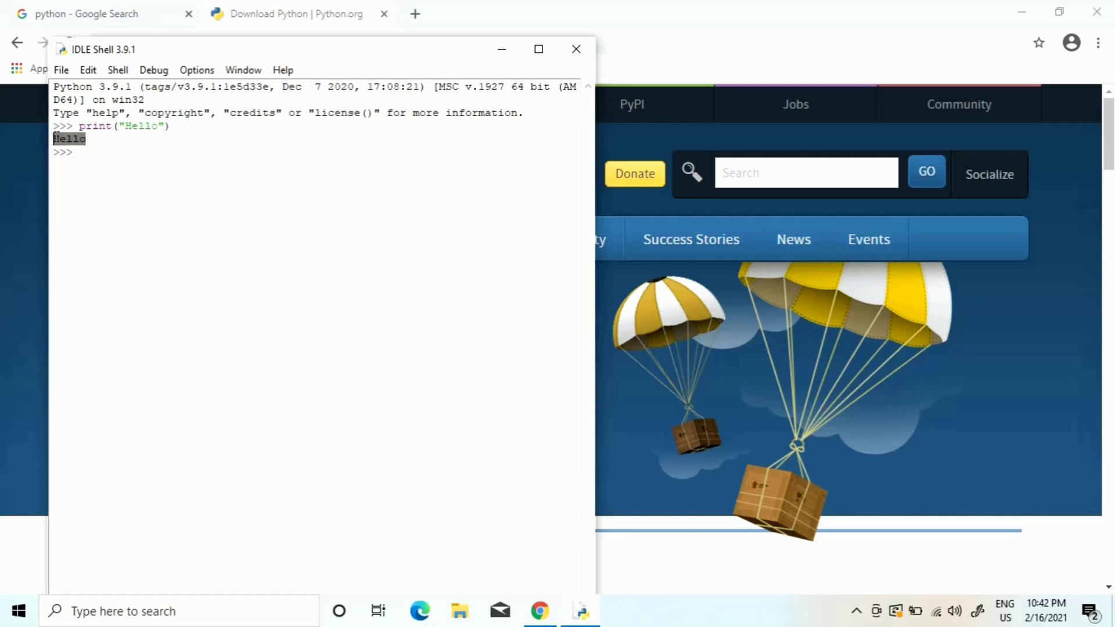
{"action": "left_click", "coordinate": [225, 214]}
{"action": "left_click_drag", "start_coordinate": [139, 52], "coordinate": [192, 54]}
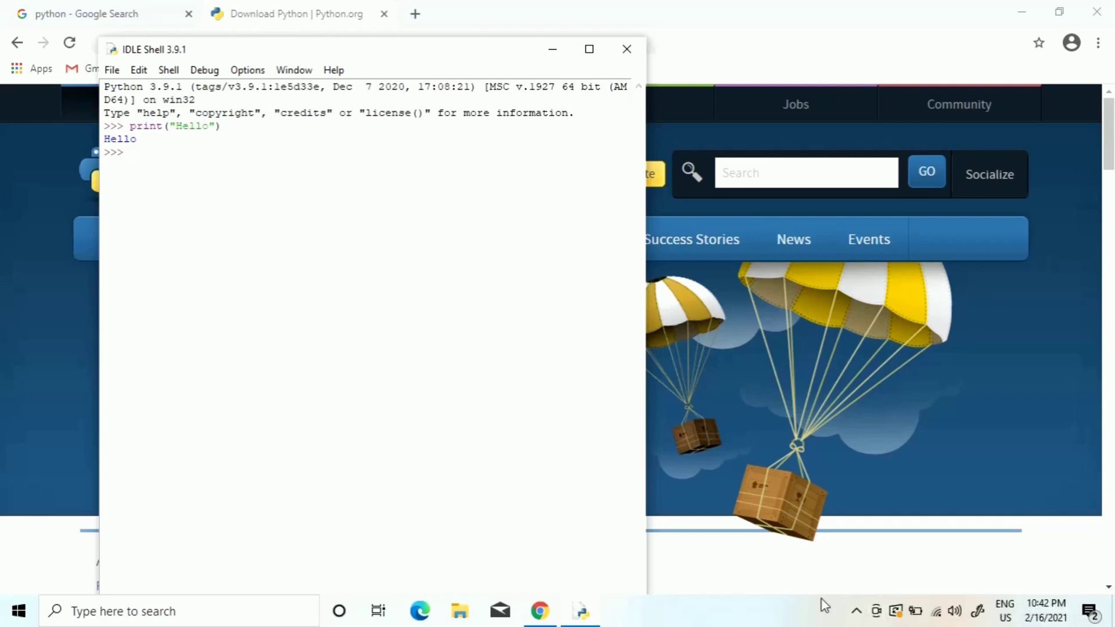
{"action": "left_click", "coordinate": [858, 610]}
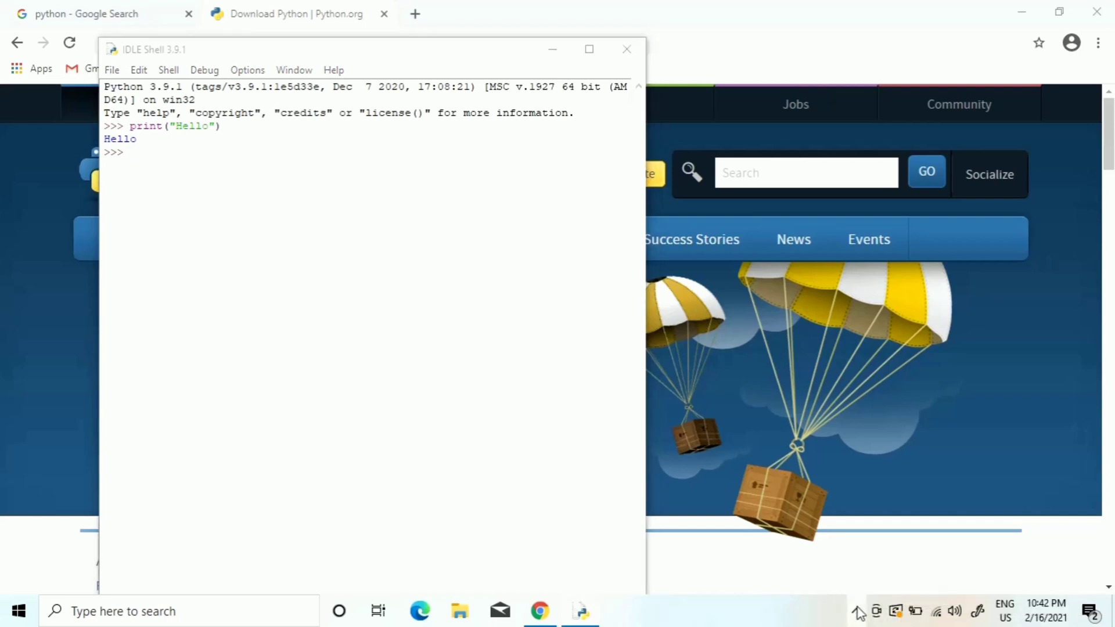
{"action": "left_click", "coordinate": [666, 613]}
{"action": "left_click", "coordinate": [445, 433]}
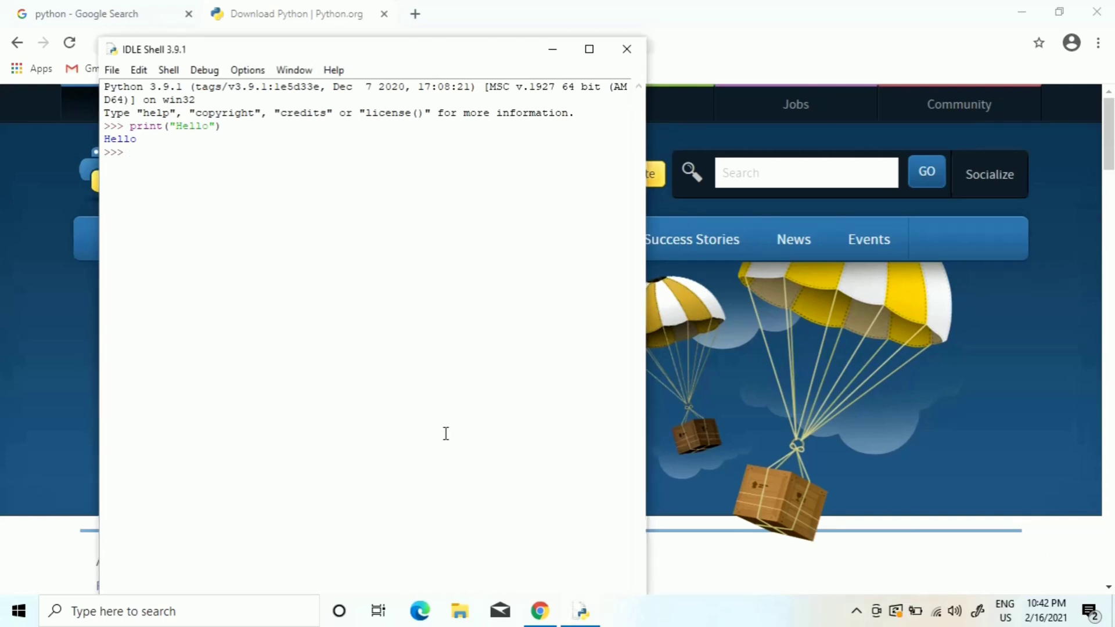